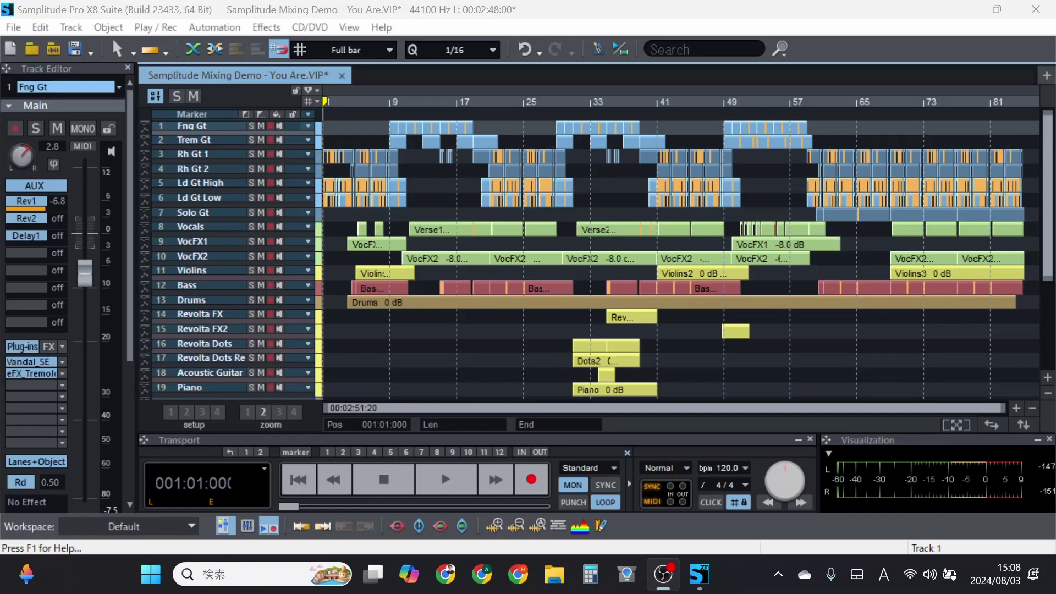
# Show the mixer and look over the project's channel strips.
pyautogui.click(580, 361)
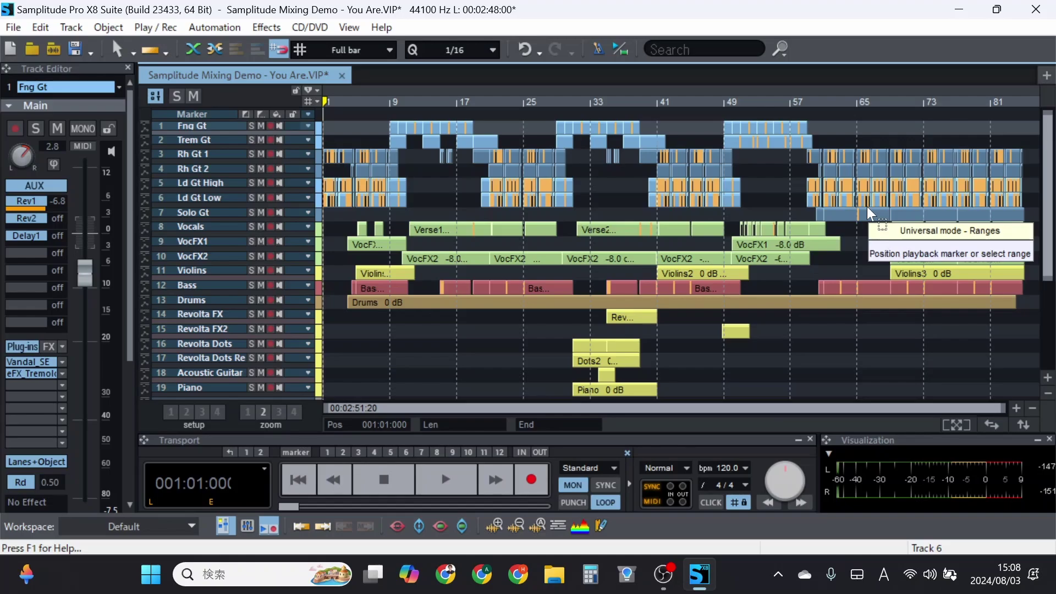
pyautogui.press('m')
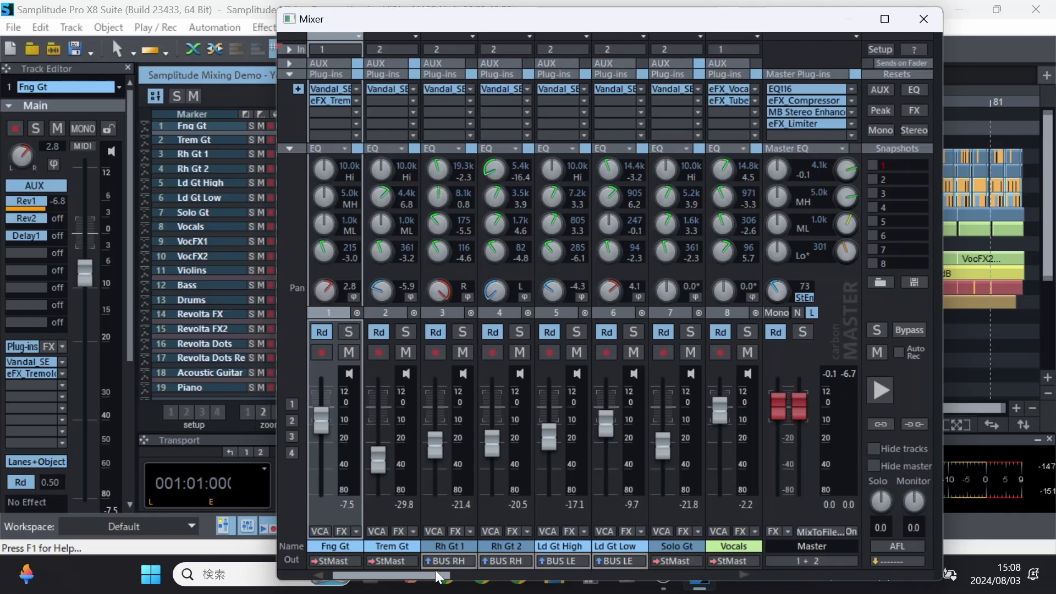
pyautogui.moveTo(434, 570)
pyautogui.mouseDown()
pyautogui.moveTo(594, 591)
pyautogui.moveTo(731, 588)
pyautogui.moveTo(421, 582)
pyautogui.mouseUp()
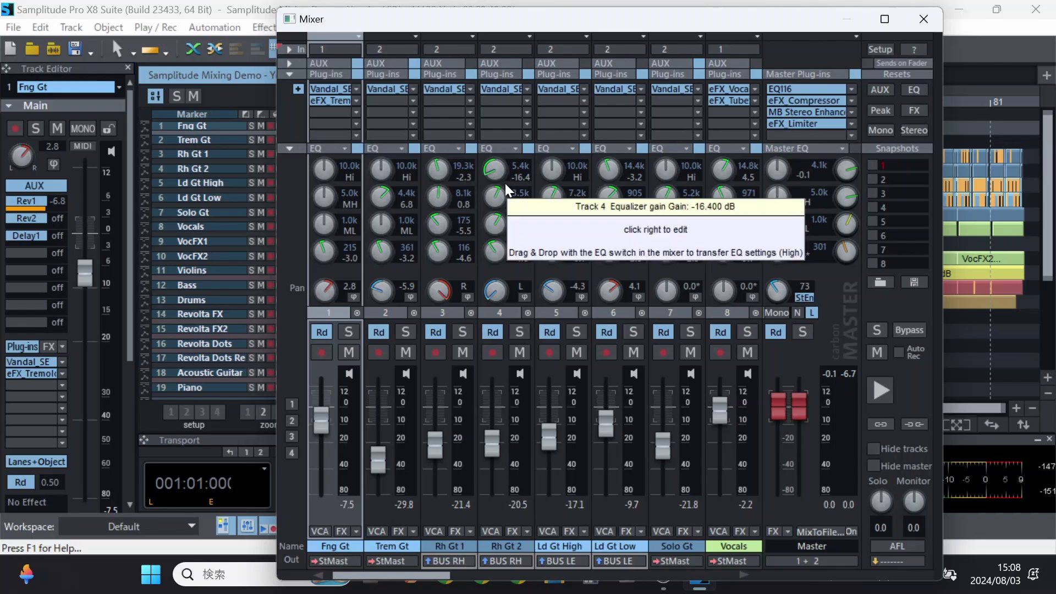
# Expand the mixer's input section and view the recording input options of the Fng Gt track.
pyautogui.click(289, 50)
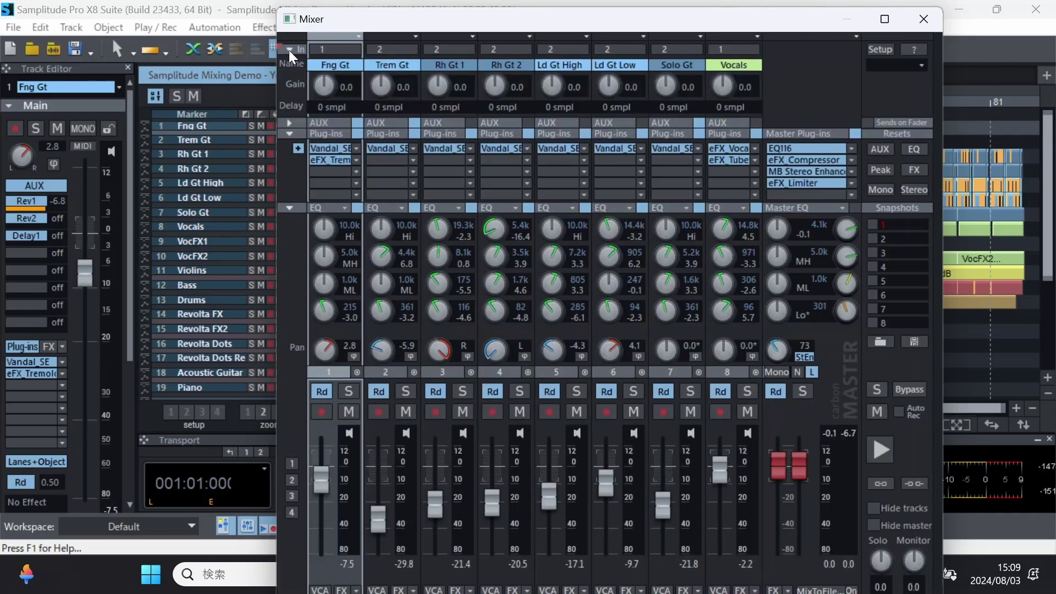
pyautogui.click(339, 52)
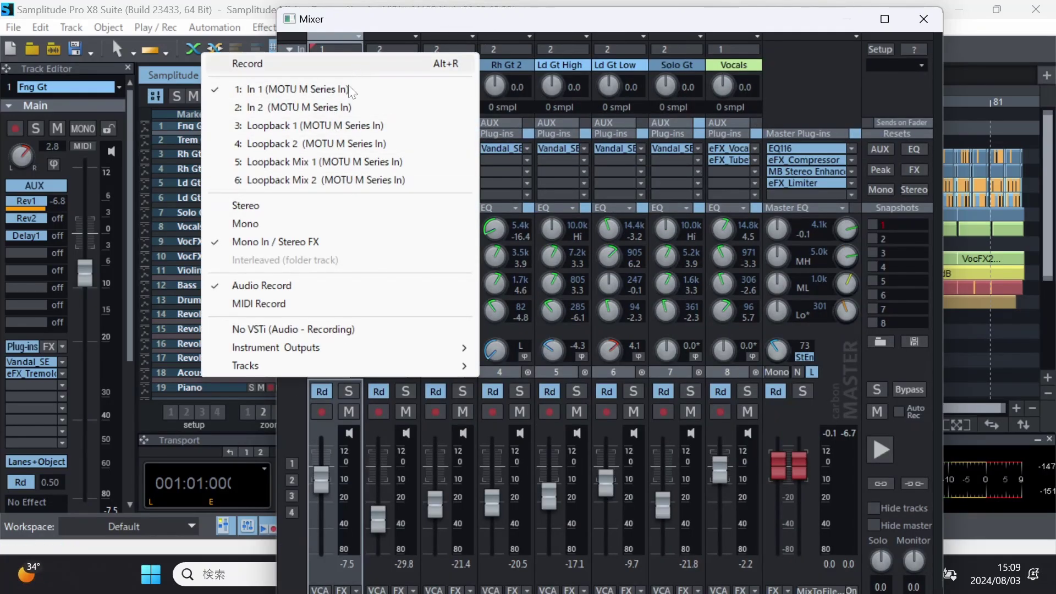
pyautogui.click(439, 25)
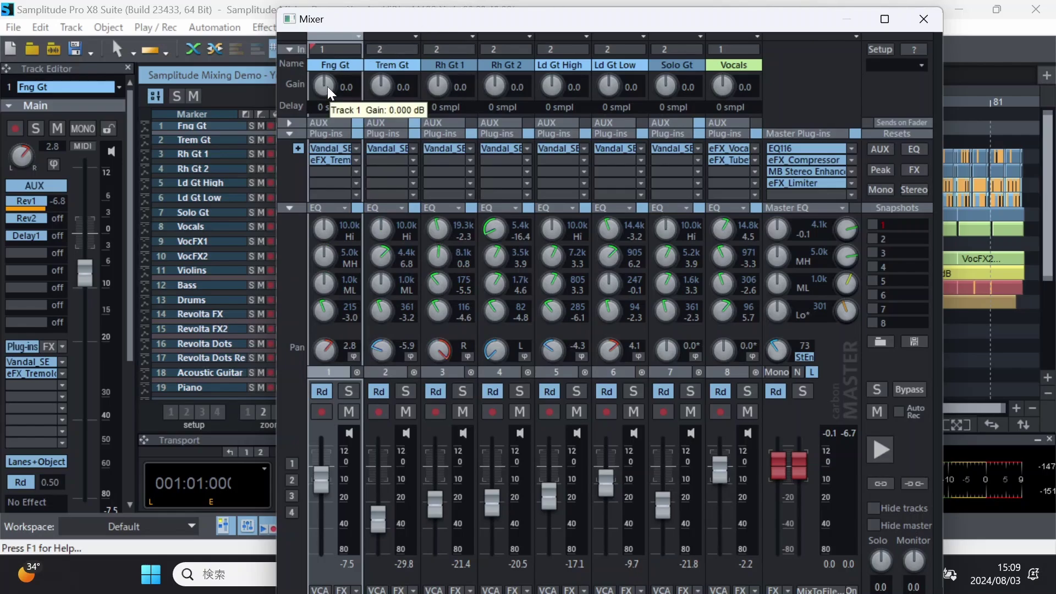
# Try out the input gain of the Fng Gt track and return it to 0 dB.
pyautogui.scroll(2, 324, 86)
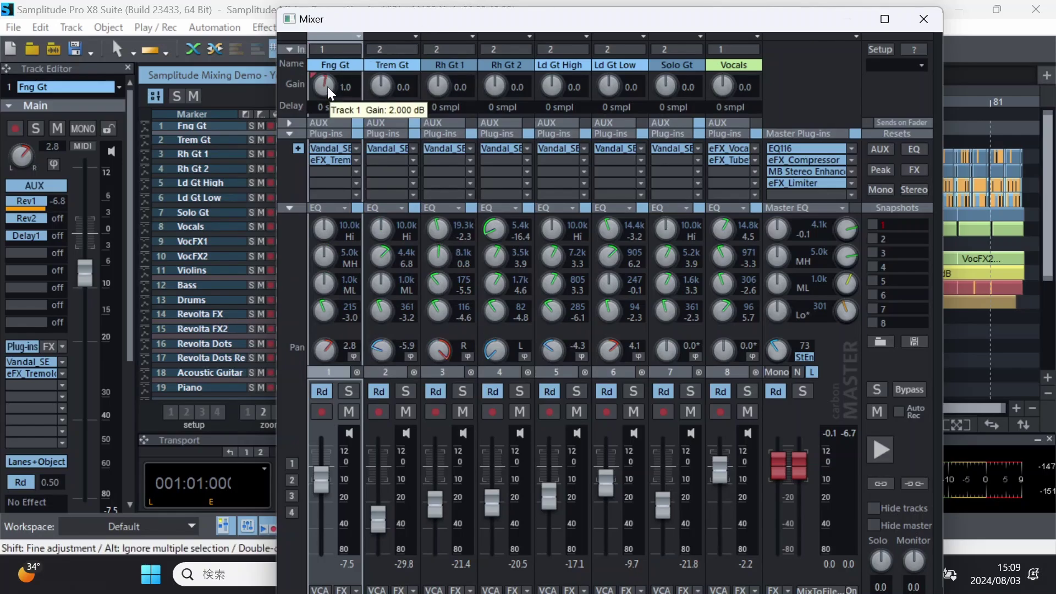
pyautogui.scroll(4, 328, 87)
pyautogui.scroll(-6, 328, 87)
pyautogui.scroll(-1, 325, 87)
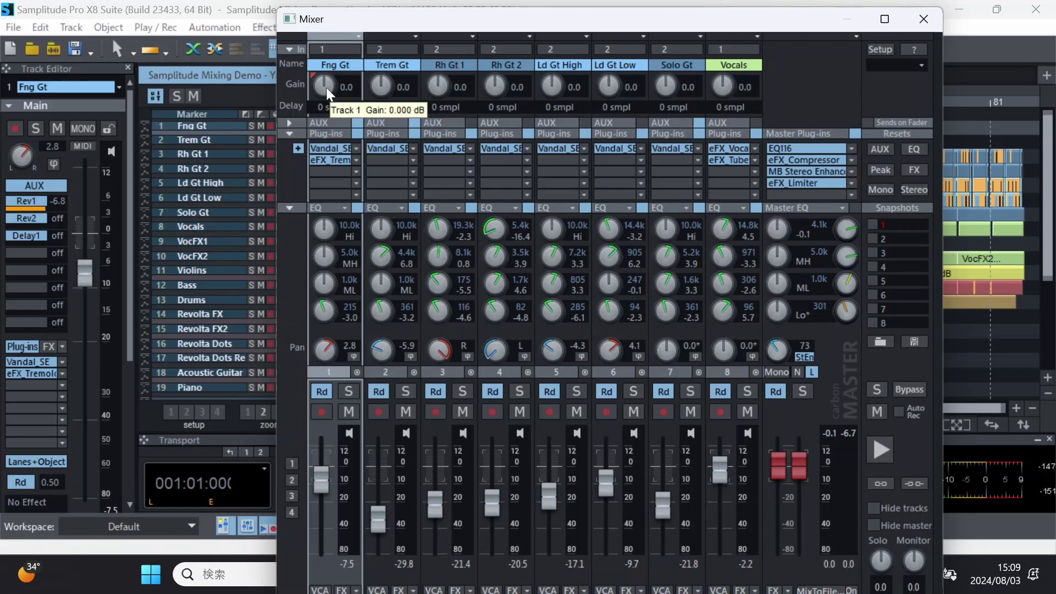
# Set the input gain of the Trem Gt, Rh Gt 1 and Rh Gt 2 tracks to 5.0 dB each.
pyautogui.scroll(6, 378, 83)
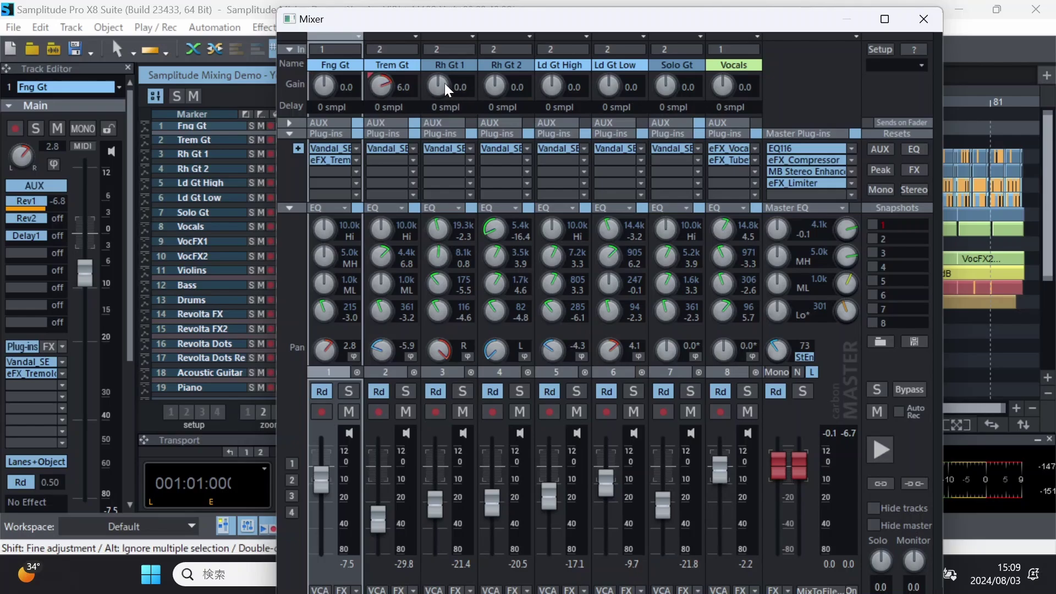
pyautogui.scroll(3, 437, 84)
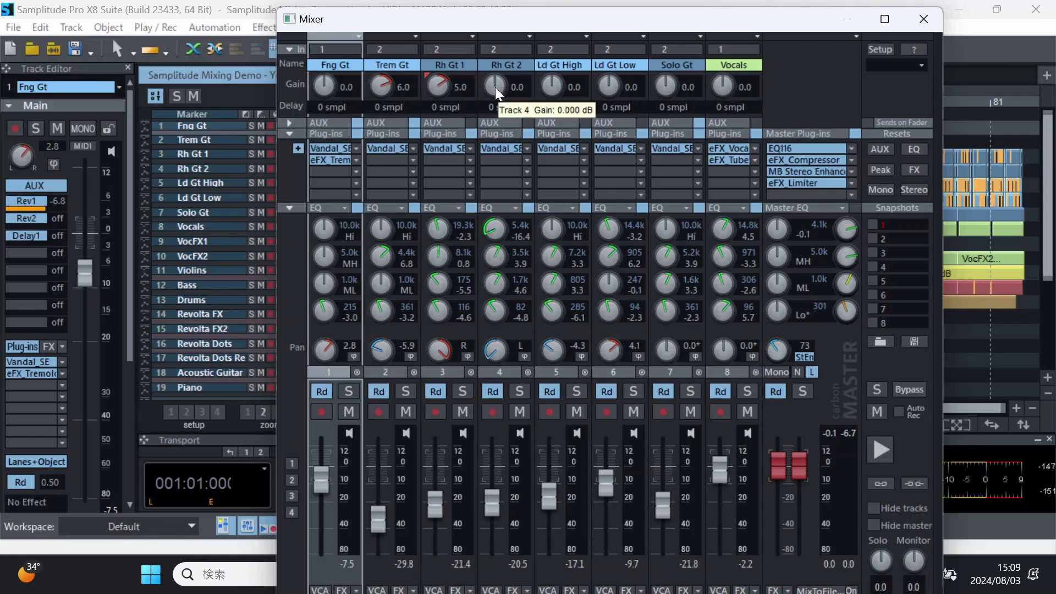
pyautogui.scroll(3, 495, 86)
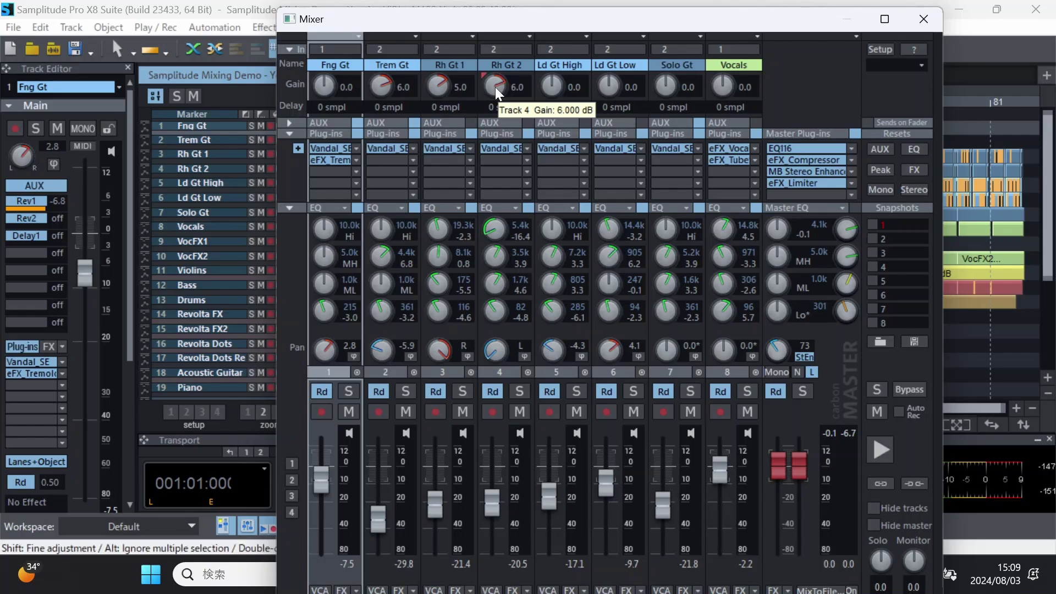
pyautogui.scroll(-1, 495, 87)
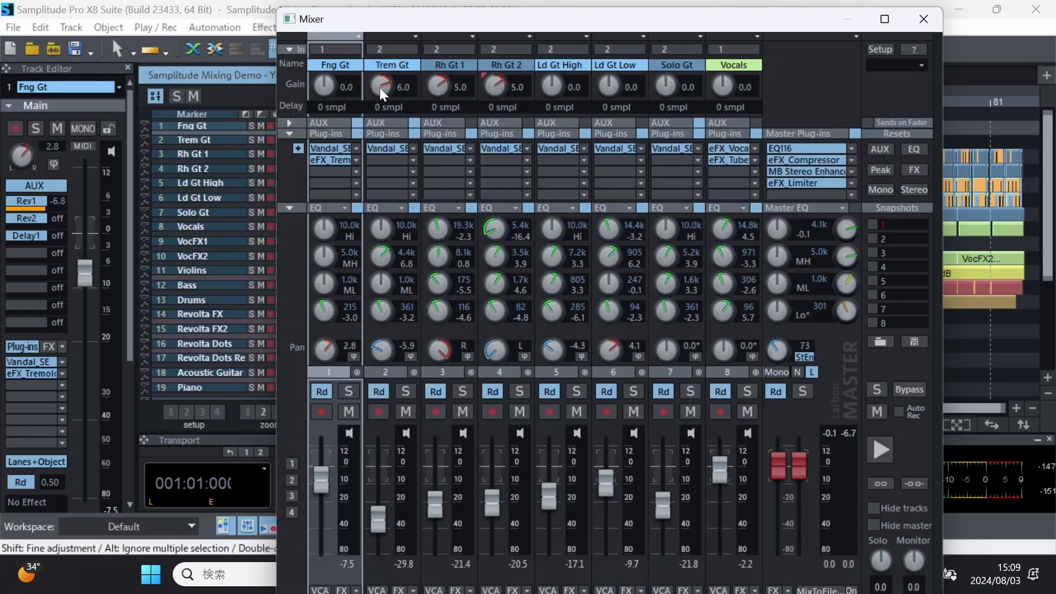
pyautogui.scroll(-1, 381, 87)
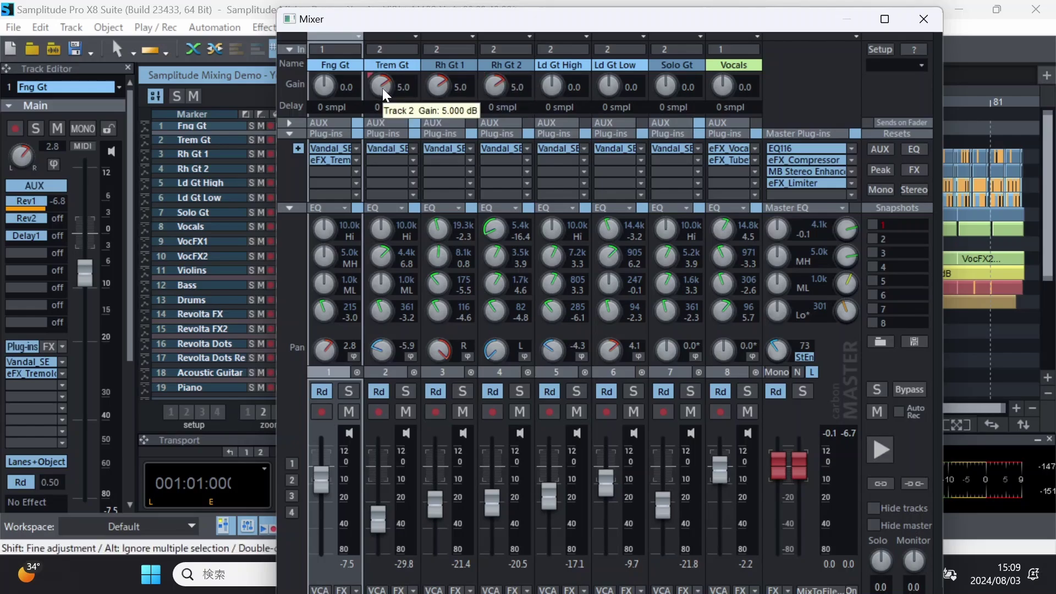
# Lower the Rev1 AUX sends to -15.6 on Fng Gt and -22.0 on Trem Gt, and adjust the Rev1 send on Solo Gt.
pyautogui.click(288, 122)
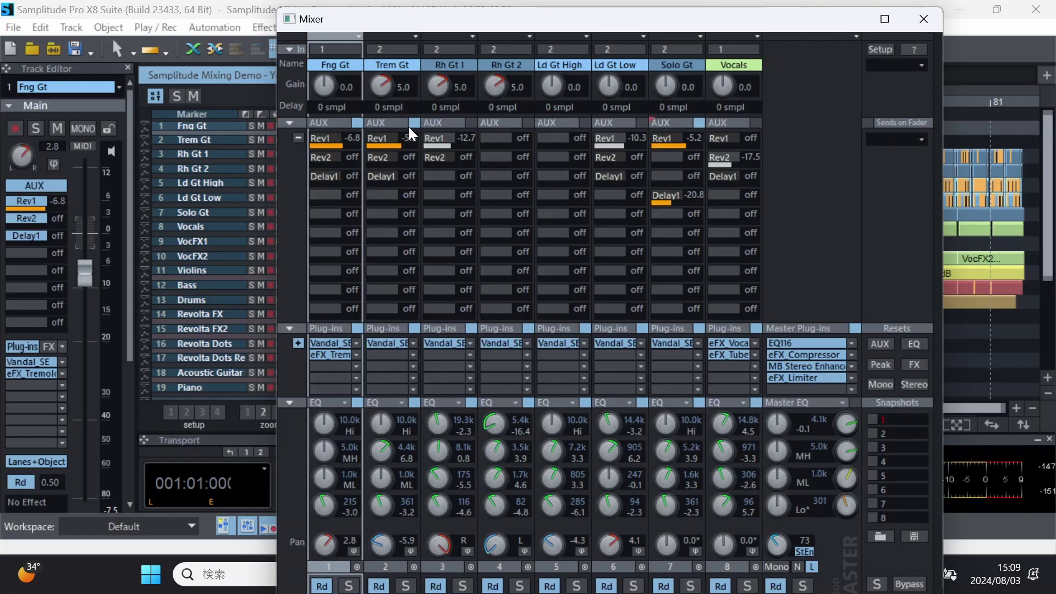
pyautogui.moveTo(400, 144)
pyautogui.mouseDown()
pyautogui.moveTo(319, 143)
pyautogui.moveTo(391, 152)
pyautogui.mouseUp()
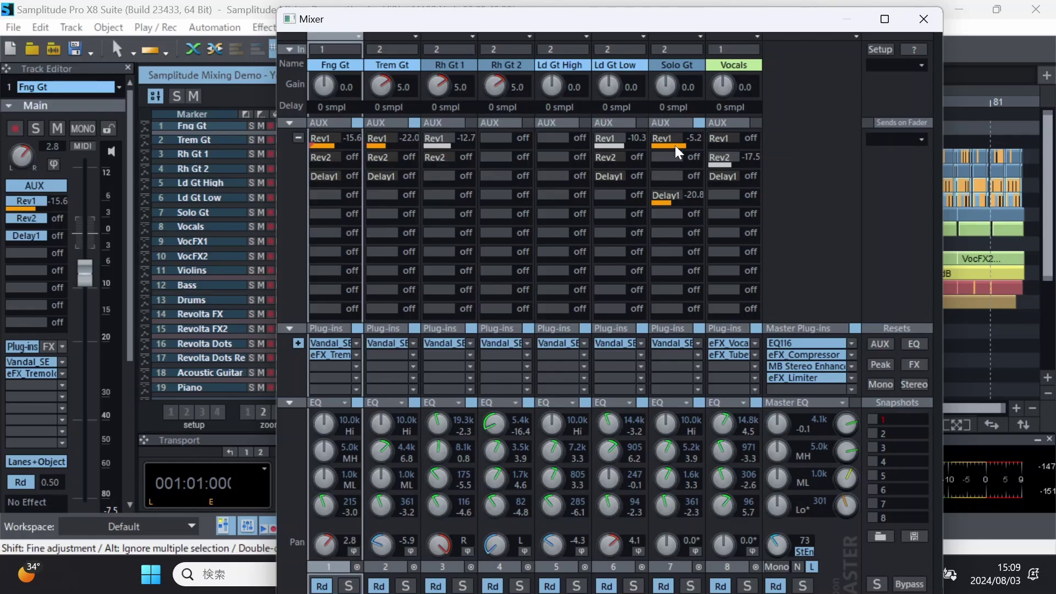
pyautogui.moveTo(675, 145); pyautogui.dragTo(669, 146)
pyautogui.click(290, 123)
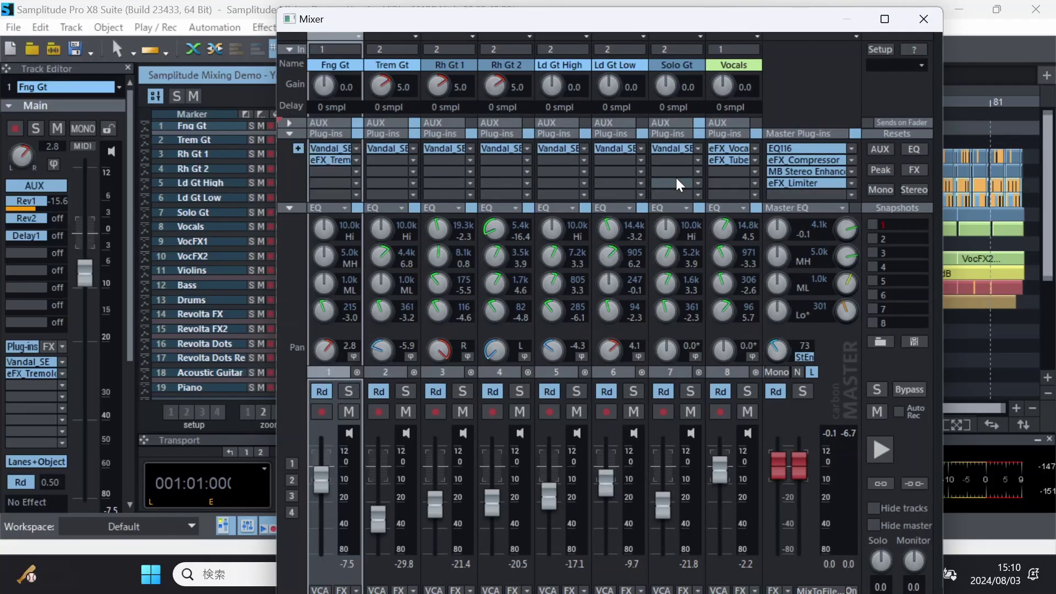
# Insert the eFX_Reverb plug-in from the essentialFX group below Vandal_SE on the Trem Gt track, keeping its default settings.
pyautogui.click(394, 163)
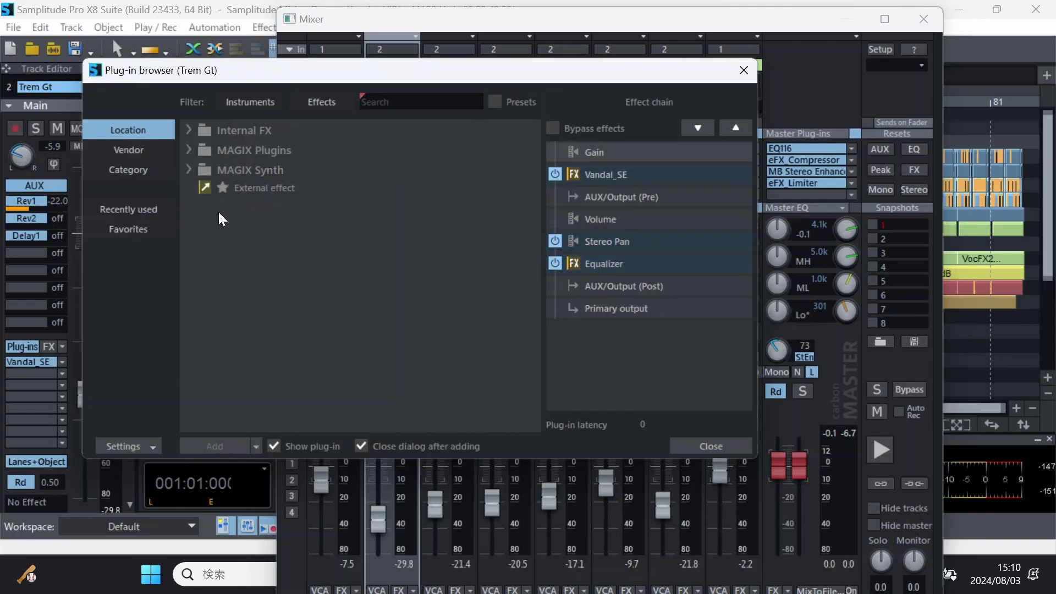
pyautogui.click(300, 157)
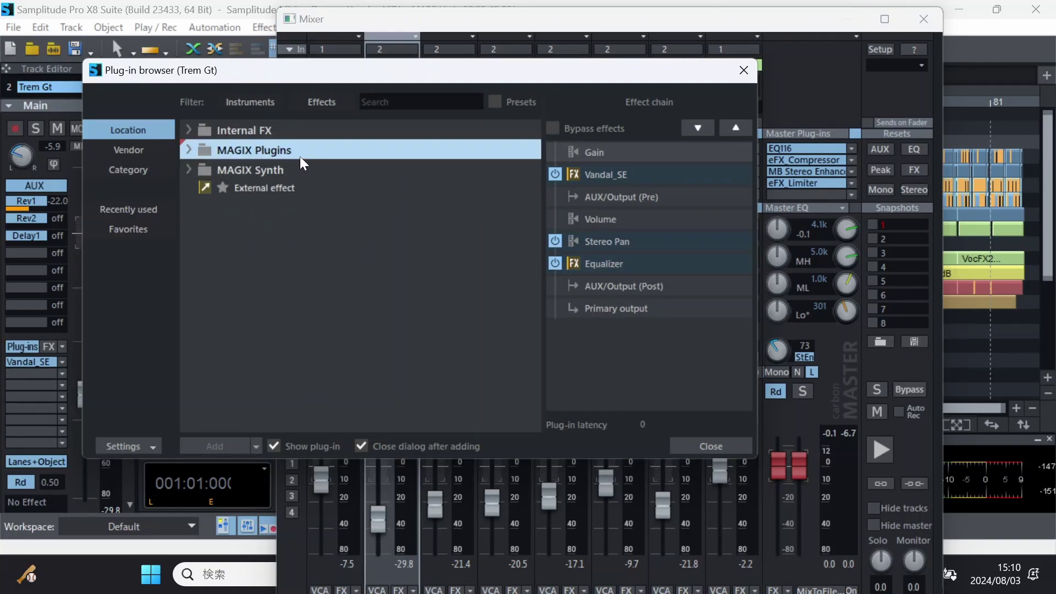
pyautogui.doubleClick(238, 152)
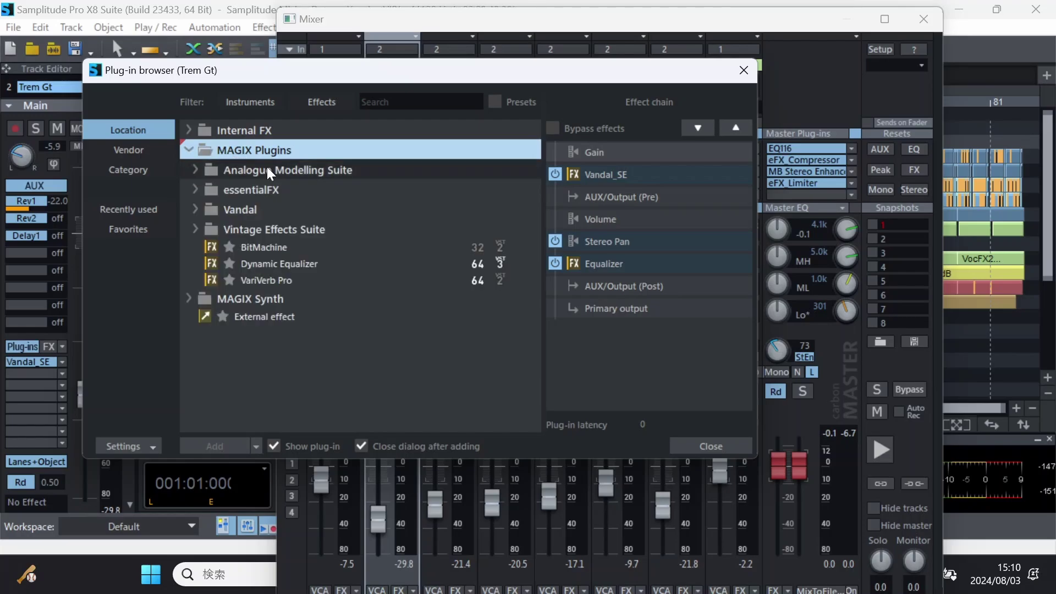
pyautogui.doubleClick(300, 191)
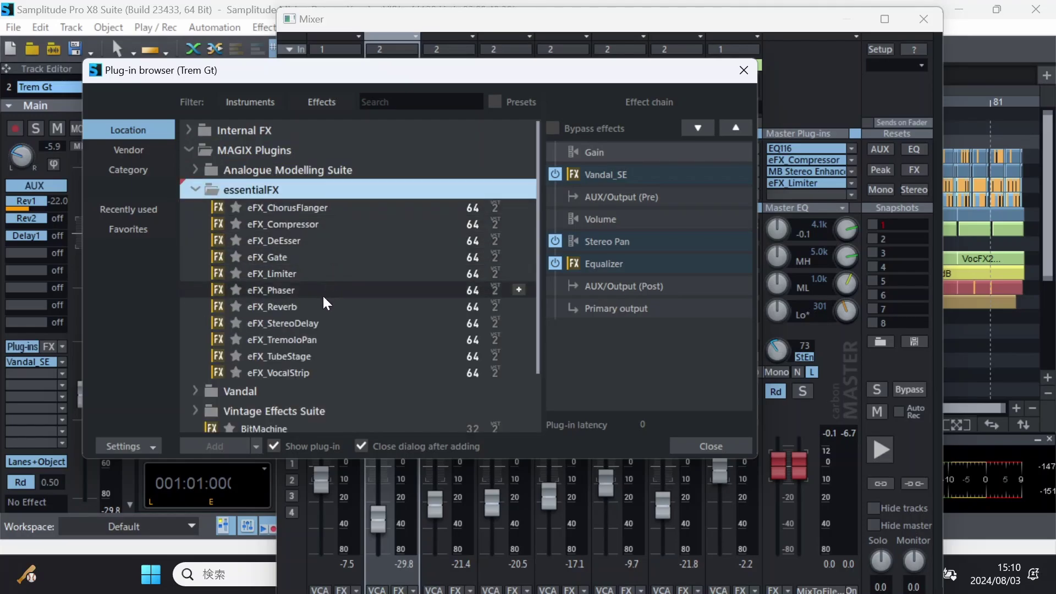
pyautogui.doubleClick(275, 306)
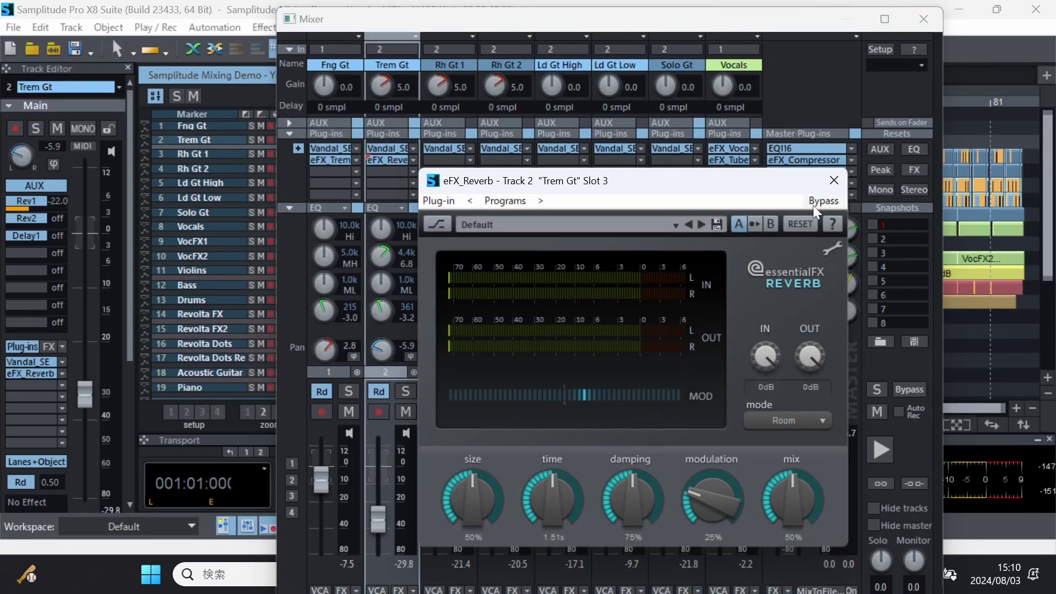
pyautogui.click(833, 181)
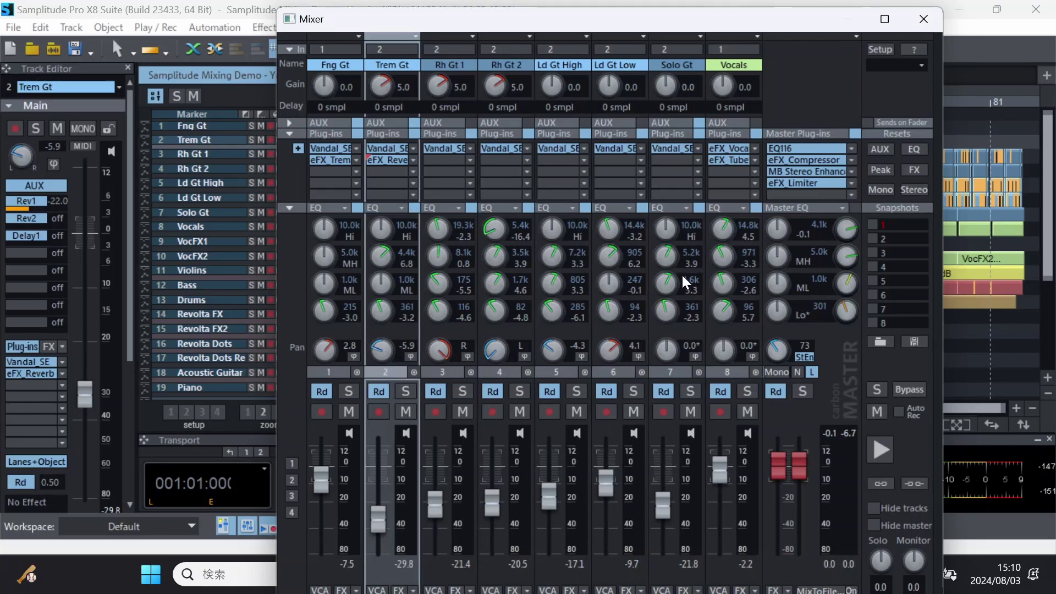
# In Trem Gt's parametric equalizer, set band 3 to 10.4 dB at 3173.0 Hz and band 4 to -10.4 dB at 11615.3 Hz.
pyautogui.doubleClick(410, 206)
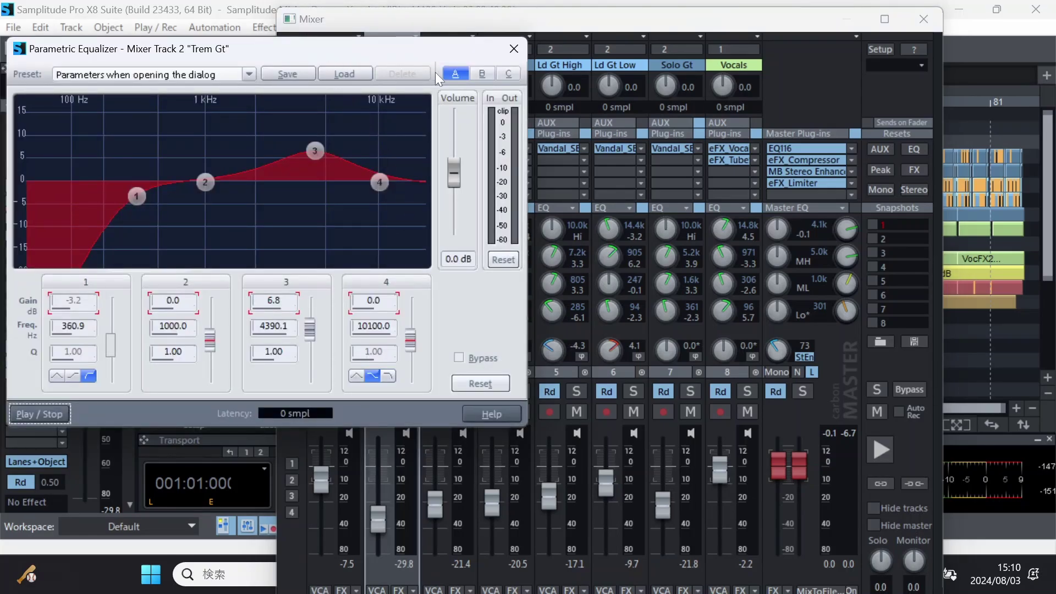
pyautogui.moveTo(381, 53); pyautogui.dragTo(714, 128)
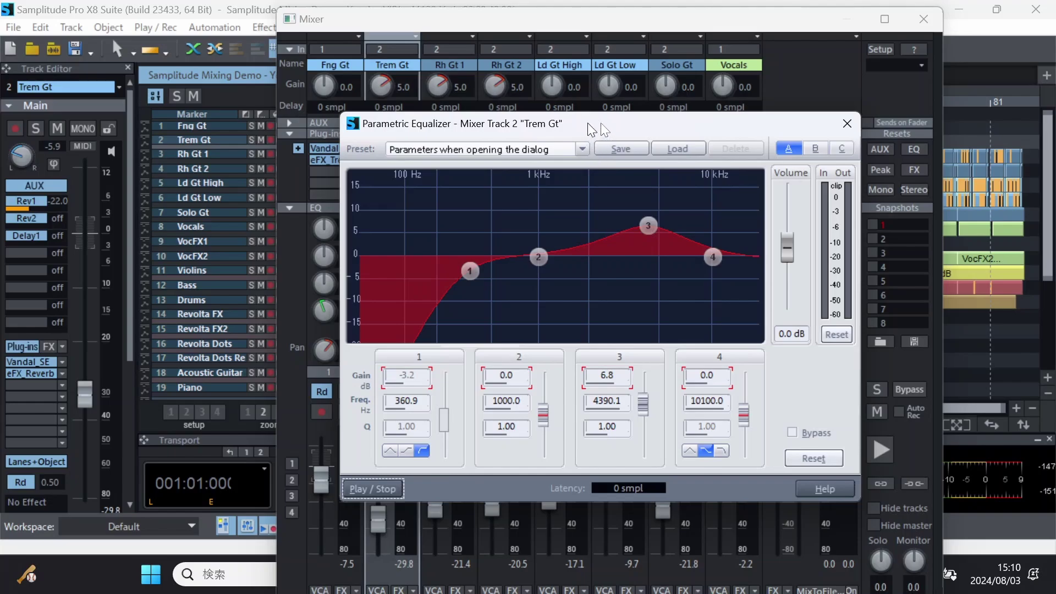
pyautogui.moveTo(600, 123); pyautogui.dragTo(736, 92)
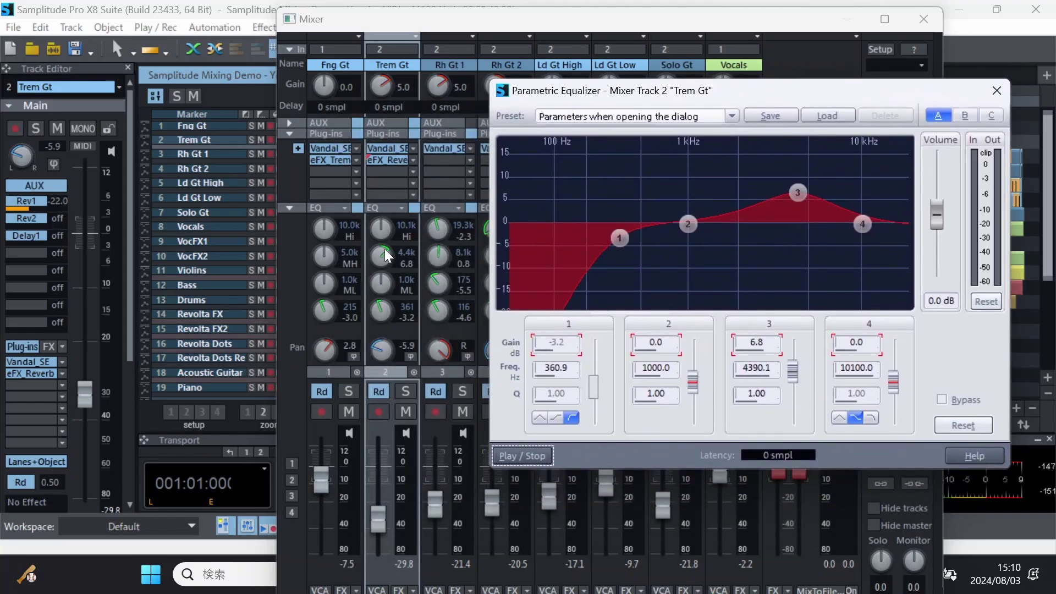
pyautogui.moveTo(862, 223); pyautogui.dragTo(873, 270)
pyautogui.moveTo(797, 192); pyautogui.dragTo(770, 177)
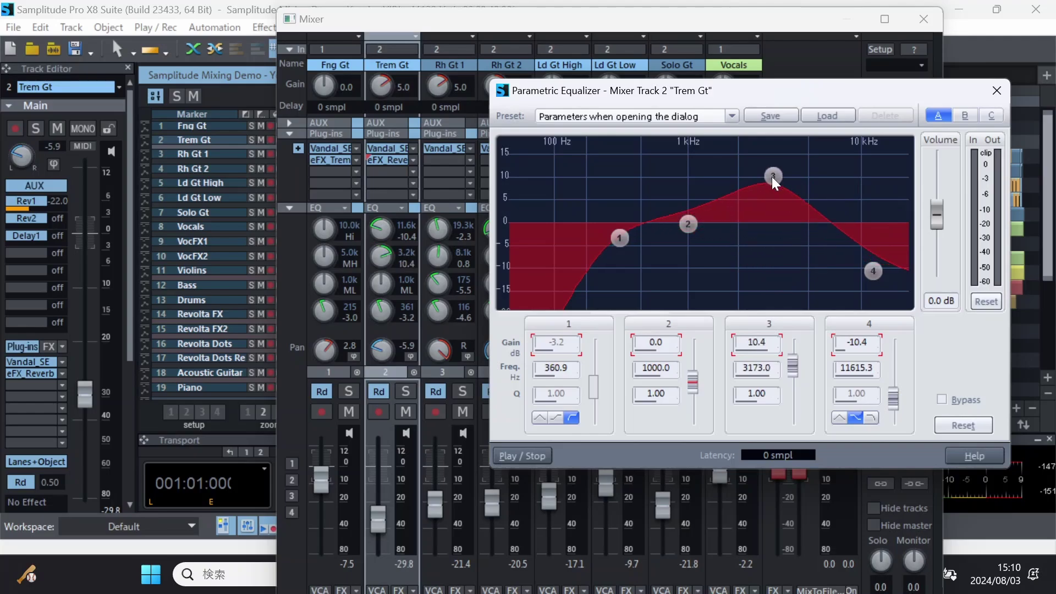
# Set the equalizer's band 1 to -6.1 dB at 328.2 Hz, band 2 to -5.5 dB at 1167.7 Hz and band 3 to 5.3 dB at 3461.0 Hz.
pyautogui.moveTo(688, 224)
pyautogui.mouseDown()
pyautogui.moveTo(692, 193)
pyautogui.moveTo(705, 300)
pyautogui.moveTo(693, 293)
pyautogui.moveTo(696, 222)
pyautogui.mouseUp()
pyautogui.moveTo(622, 237)
pyautogui.mouseDown()
pyautogui.moveTo(600, 190)
pyautogui.moveTo(614, 249)
pyautogui.mouseUp()
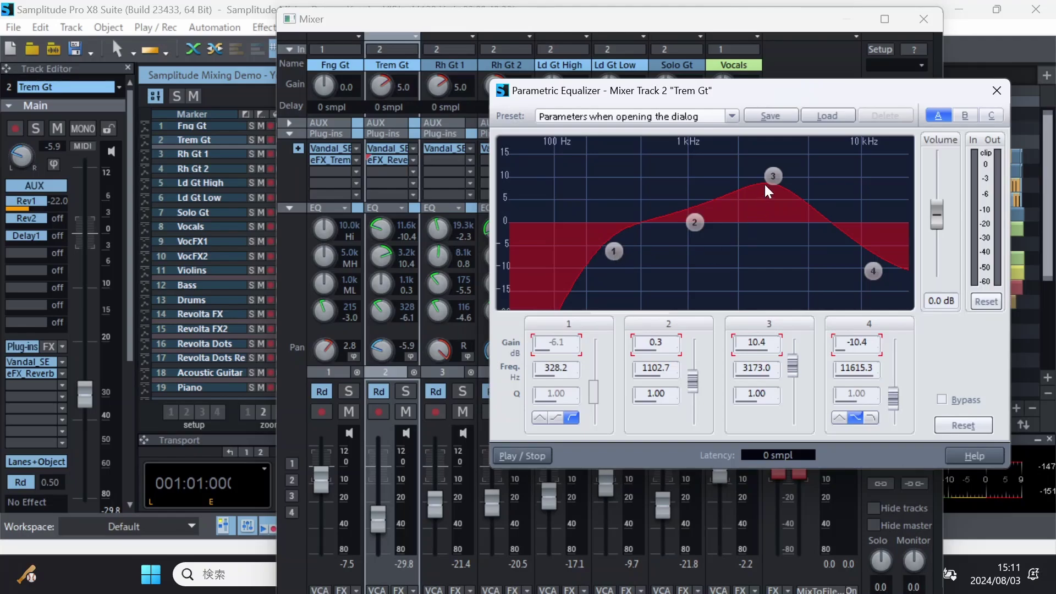
pyautogui.moveTo(764, 186); pyautogui.dragTo(776, 208)
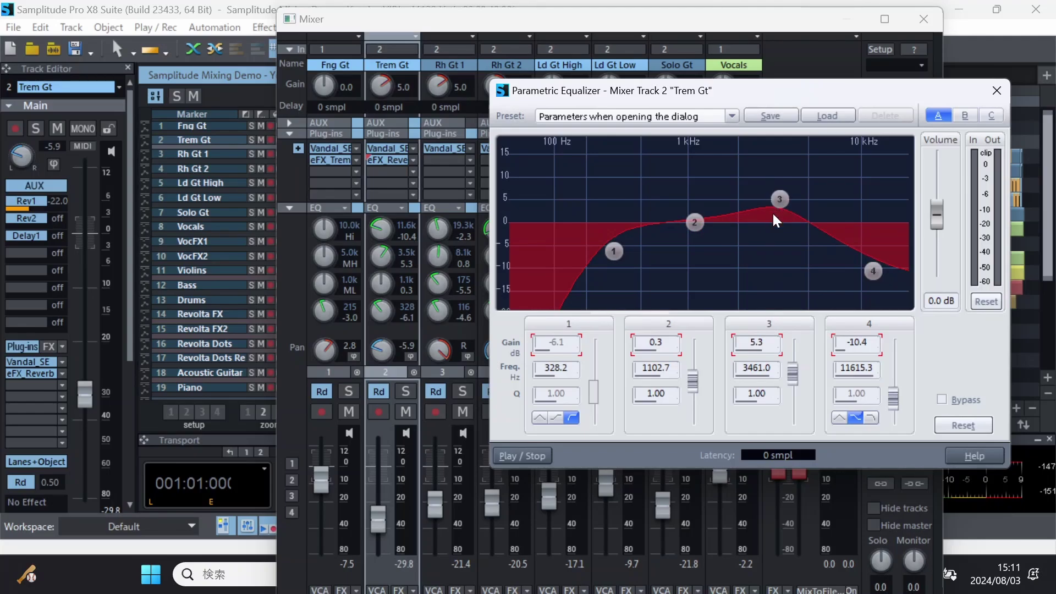
pyautogui.moveTo(695, 222); pyautogui.dragTo(705, 247)
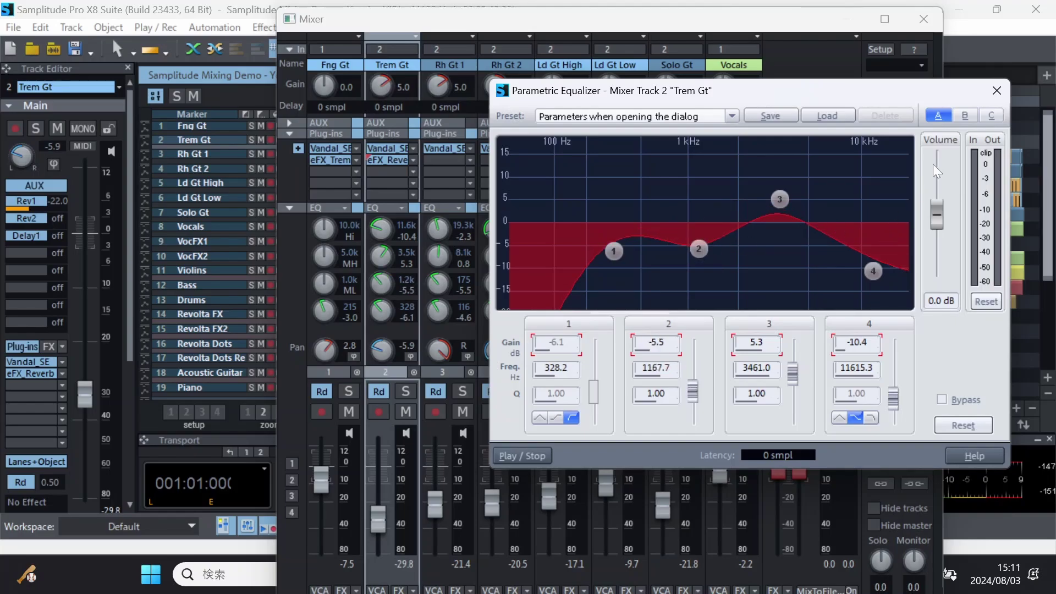
pyautogui.click(995, 91)
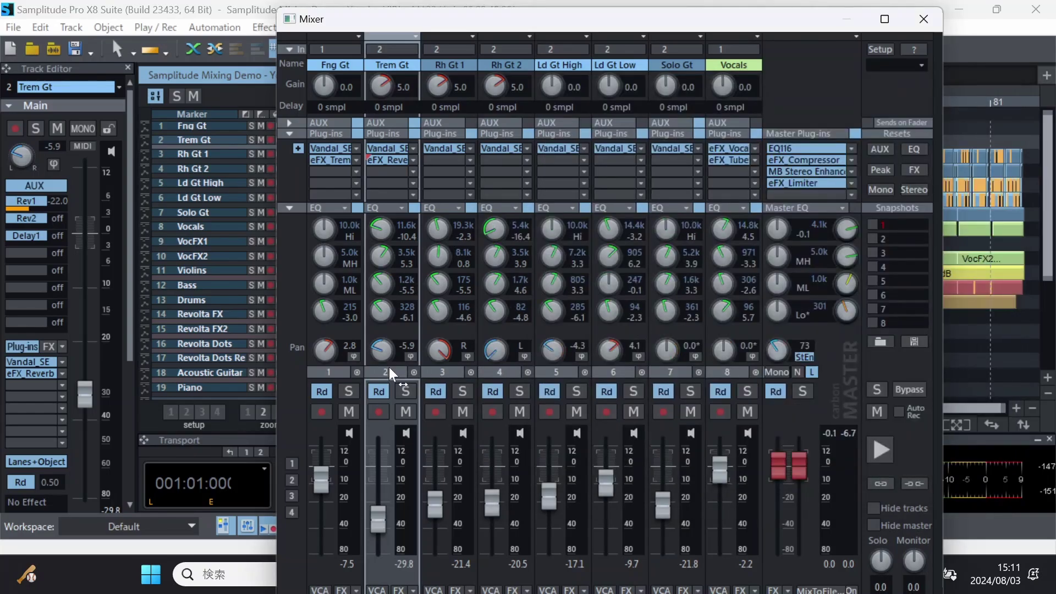
# Pan the Trem Gt track to 7.1 on the right side and open its detailed track panning settings.
pyautogui.moveTo(378, 351); pyautogui.dragTo(382, 352)
pyautogui.rightClick(381, 349)
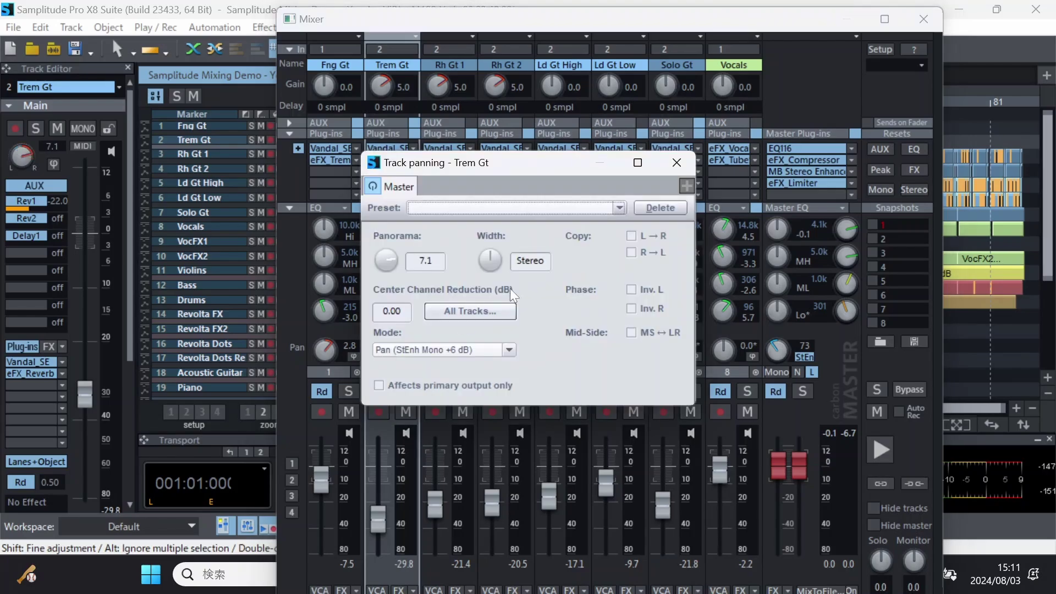
pyautogui.moveTo(520, 161); pyautogui.dragTo(659, 162)
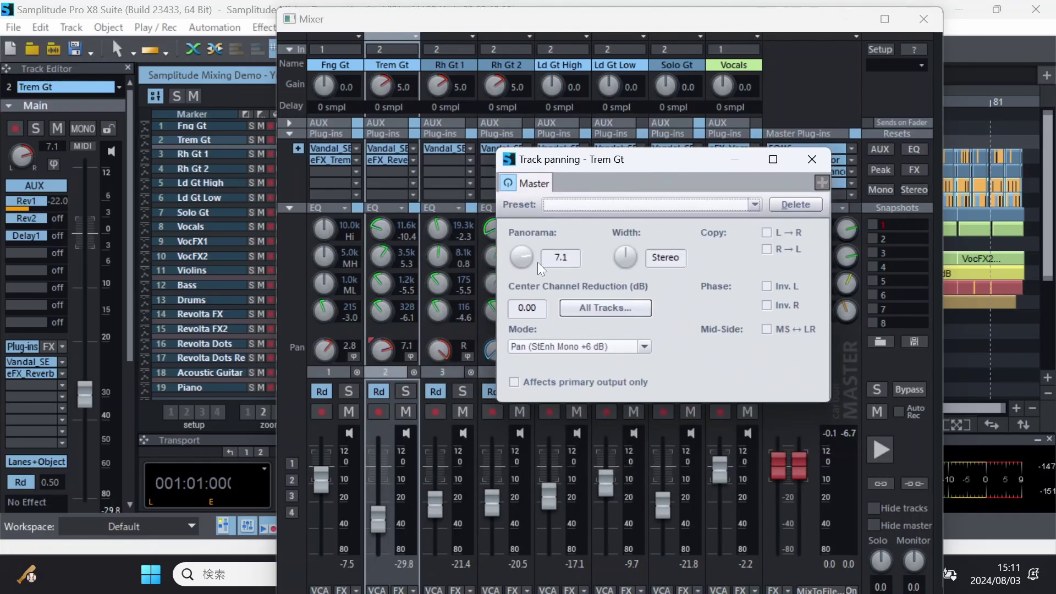
# Try out the Trem Gt panorama and stereo width, setting panorama to 4.1 and width to 130.
pyautogui.scroll(-10, 522, 255)
pyautogui.scroll(-20, 524, 256)
pyautogui.scroll(20, 523, 256)
pyautogui.scroll(-20, 526, 261)
pyautogui.scroll(20, 525, 259)
pyautogui.scroll(15, 629, 256)
pyautogui.scroll(-6, 629, 256)
pyautogui.scroll(10, 631, 252)
pyautogui.scroll(-10, 630, 254)
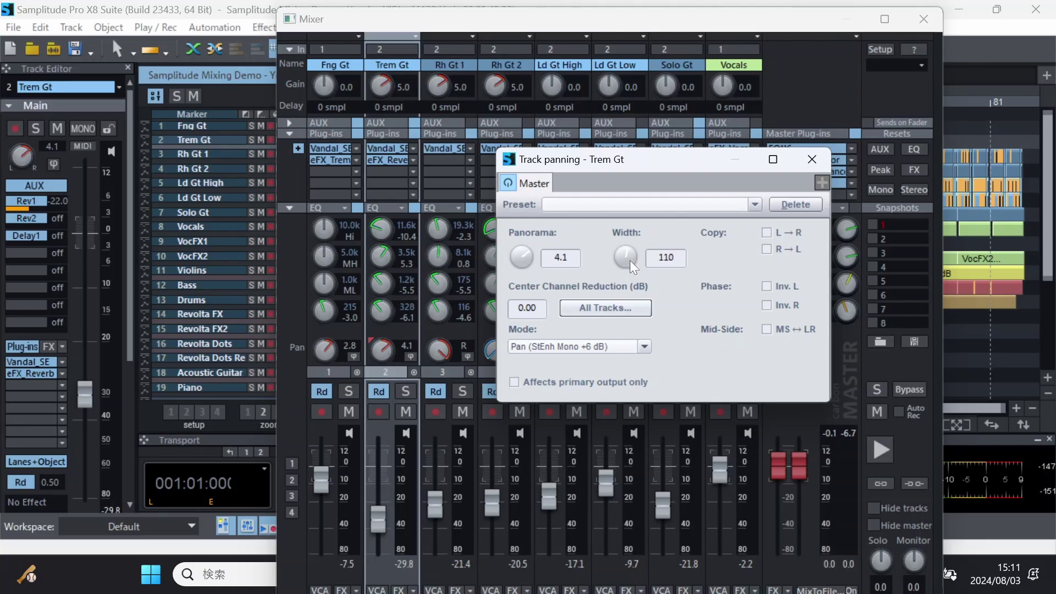
pyautogui.scroll(2, 629, 247)
# Switch Trem Gt's panning mode to Pan (StEnh Post Pan) with a width of 113 and a panorama of +6.1.
pyautogui.click(609, 347)
pyautogui.click(599, 373)
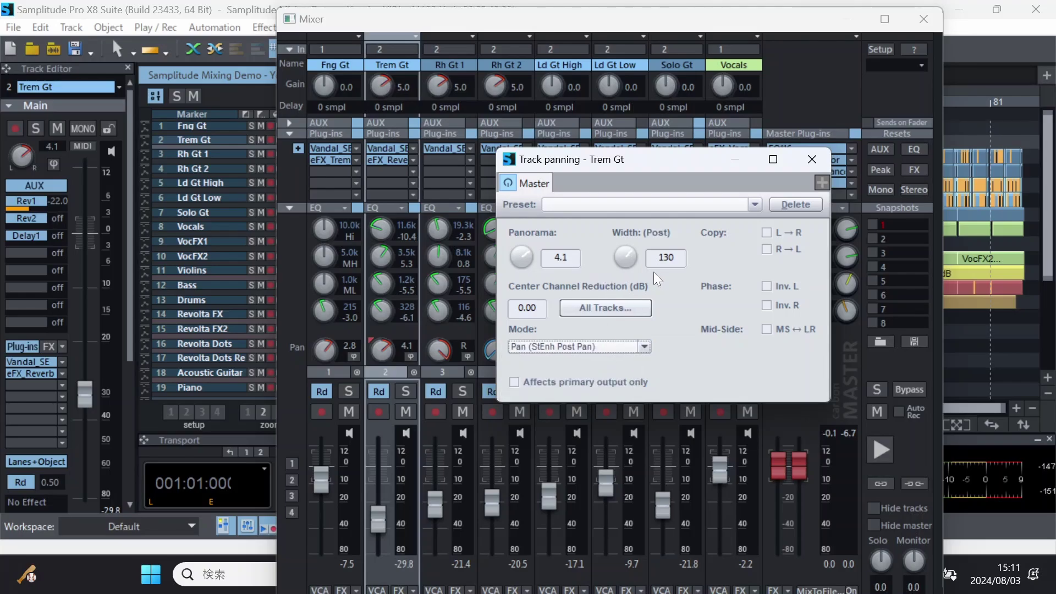
pyautogui.moveTo(630, 256); pyautogui.dragTo(625, 259)
pyautogui.moveTo(517, 255); pyautogui.dragTo(583, 263)
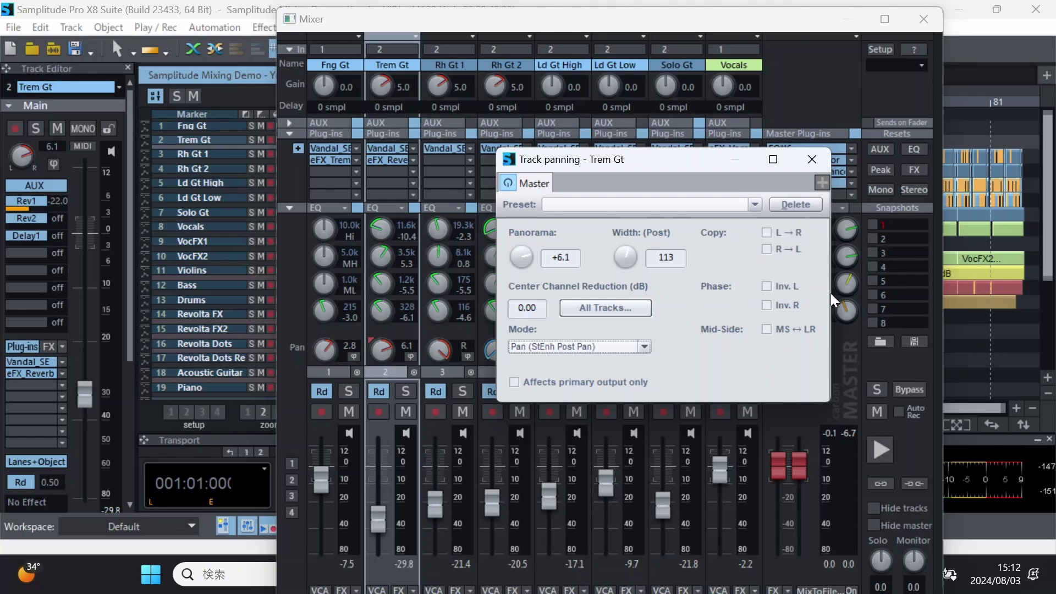
# Close the Trem Gt track panning settings and raise the track's volume fader to -21.5 dB.
pyautogui.click(811, 160)
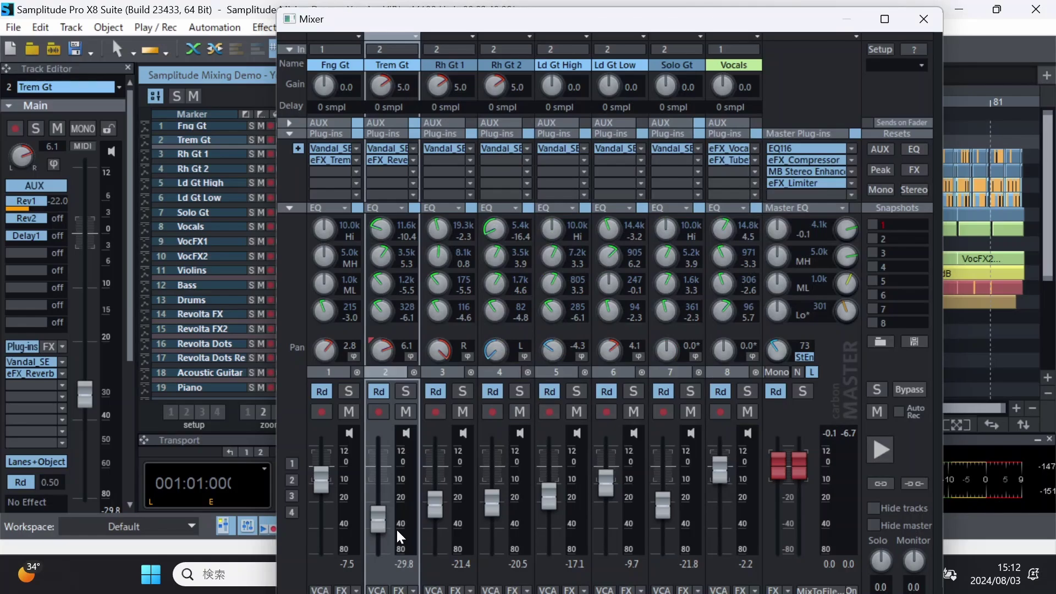
pyautogui.moveTo(375, 516); pyautogui.dragTo(395, 501)
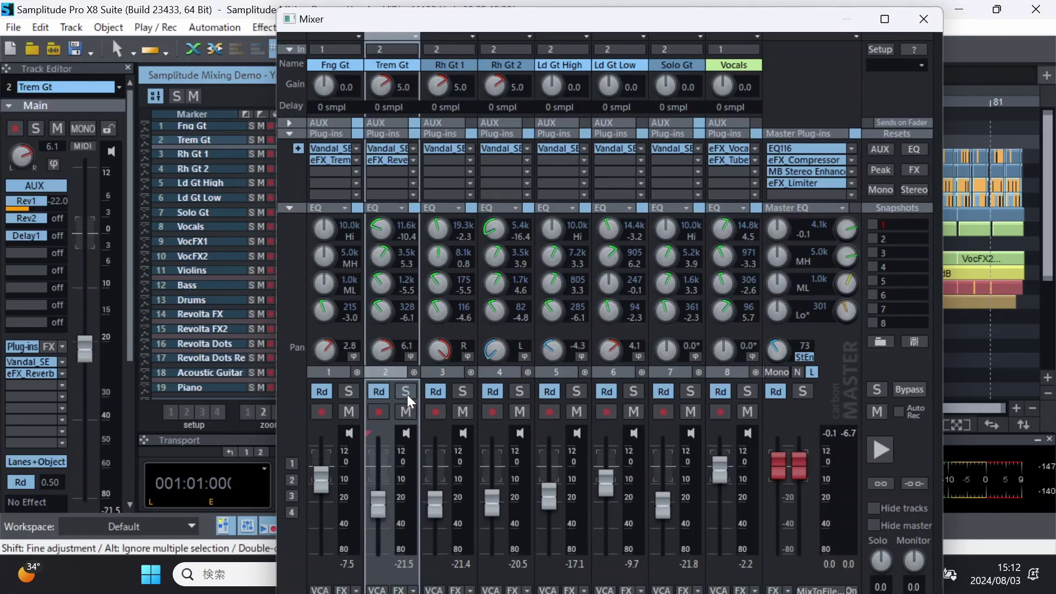
# Try the Trem Gt track's solo and mute, switching each on and back off.
pyautogui.click(407, 394)
pyautogui.click(407, 394)
pyautogui.click(406, 410)
pyautogui.click(407, 410)
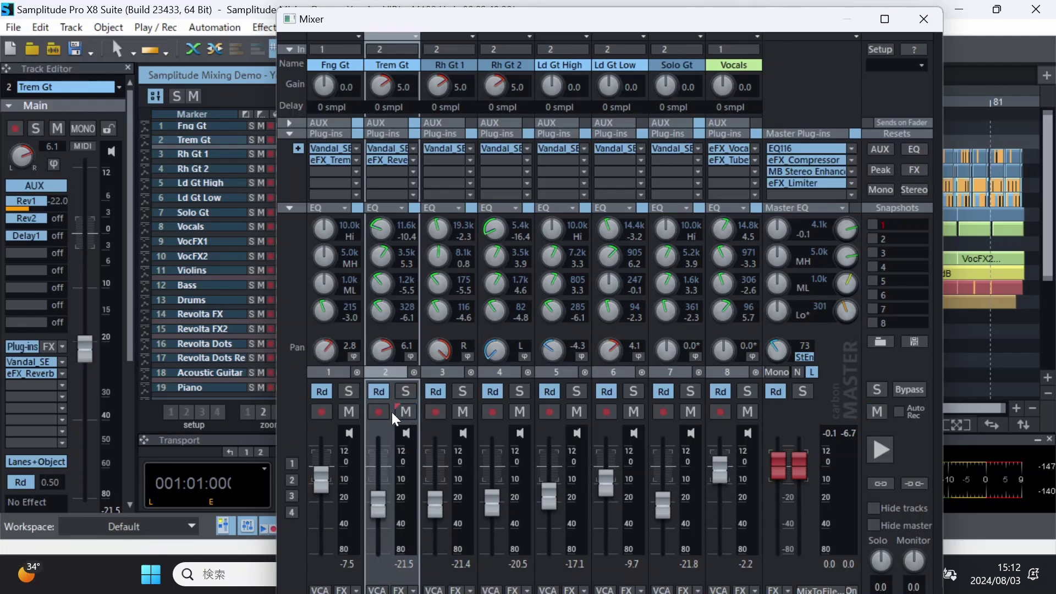
# Try the Trem Gt track's record arming and automation read mode, restoring both to their original state.
pyautogui.click(381, 411)
pyautogui.click(380, 411)
pyautogui.click(379, 392)
pyautogui.click(381, 393)
pyautogui.click(380, 396)
pyautogui.click(382, 395)
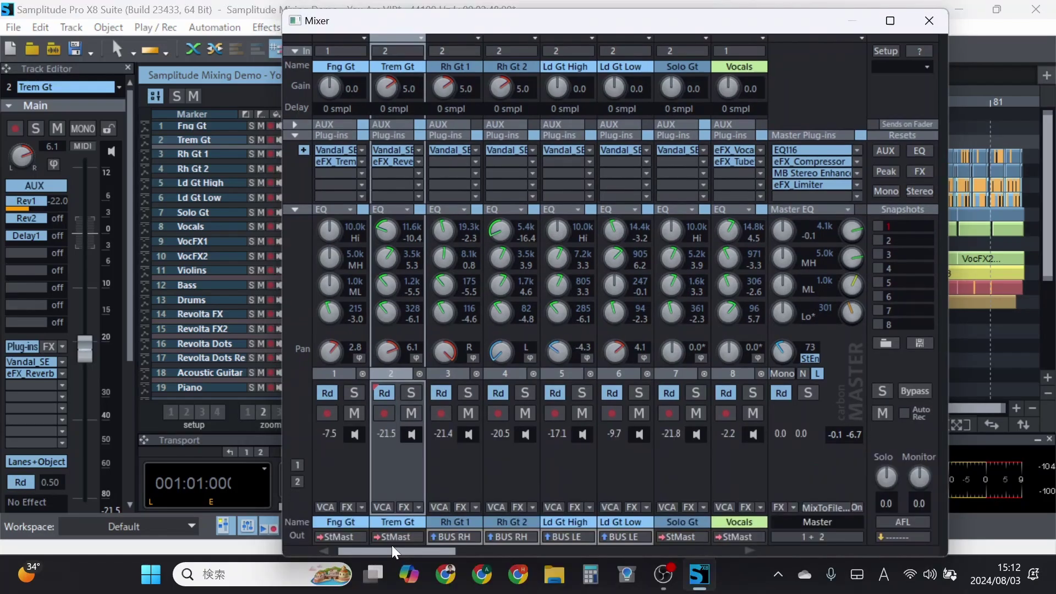
# Review the Trem Gt track's output routing options and choose Stereo Master as its output.
pyautogui.click(390, 536)
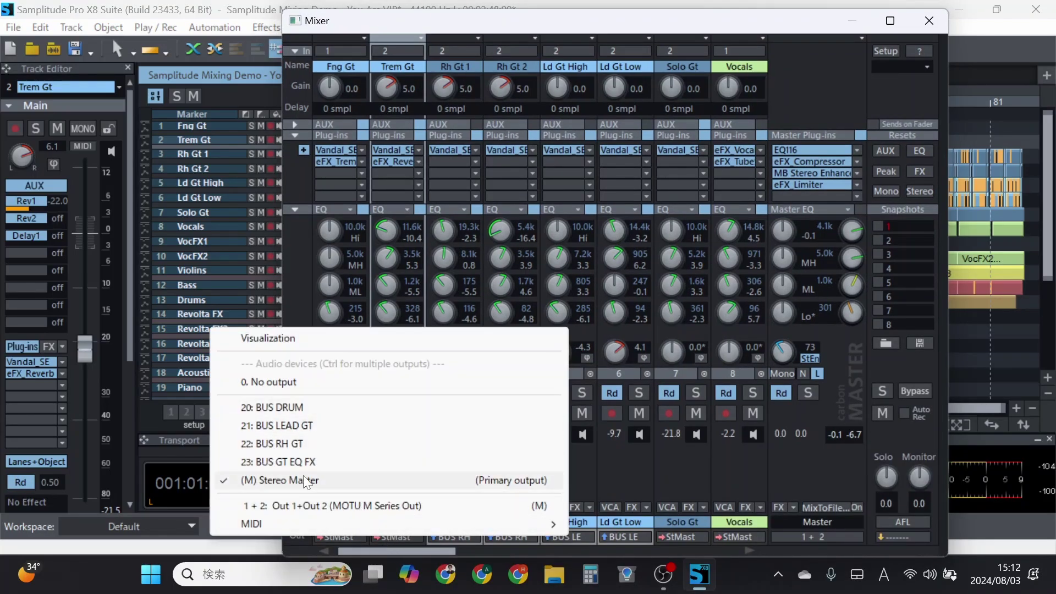
pyautogui.click(329, 489)
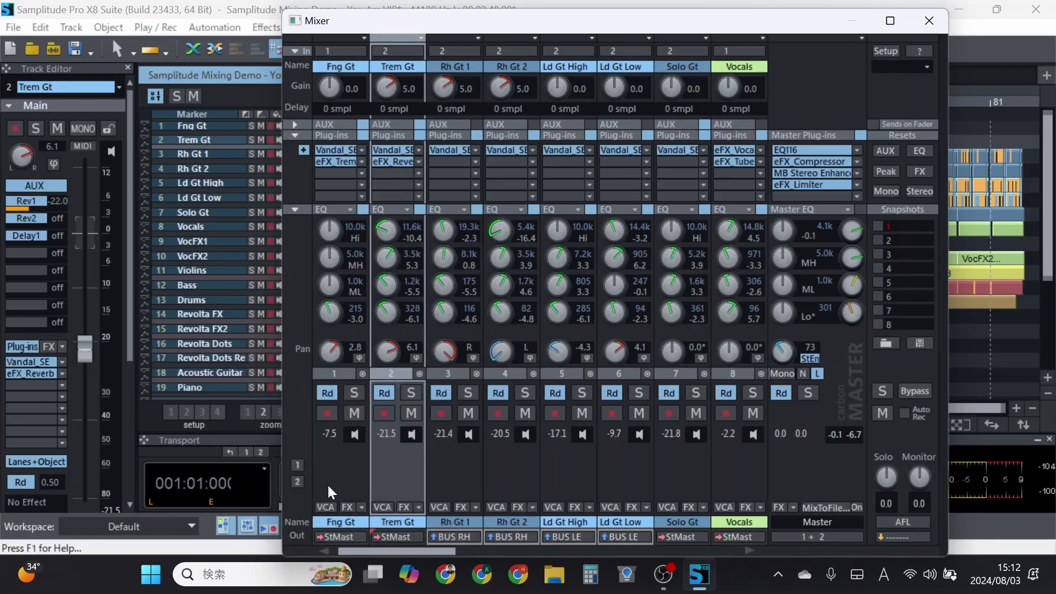